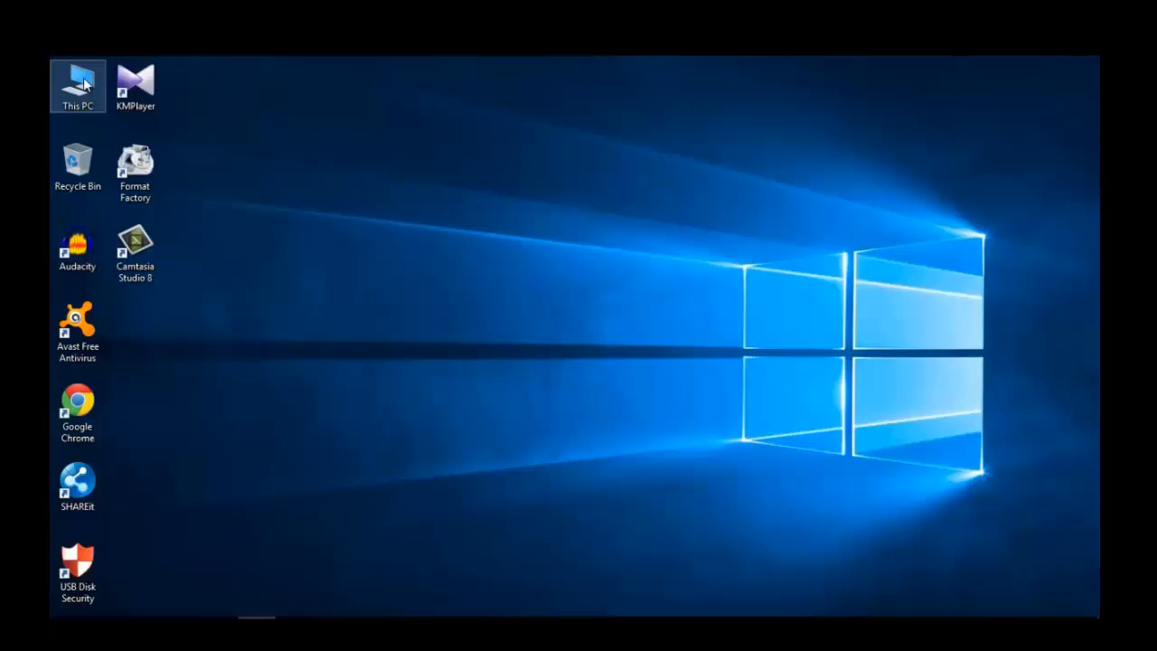
Step: Convert the Windows 7 disc in drive F: to the ISO file D:\FFOutput\WIN7_SP1_32-64_Brand.iso with Format Factory
double_click(80, 83)
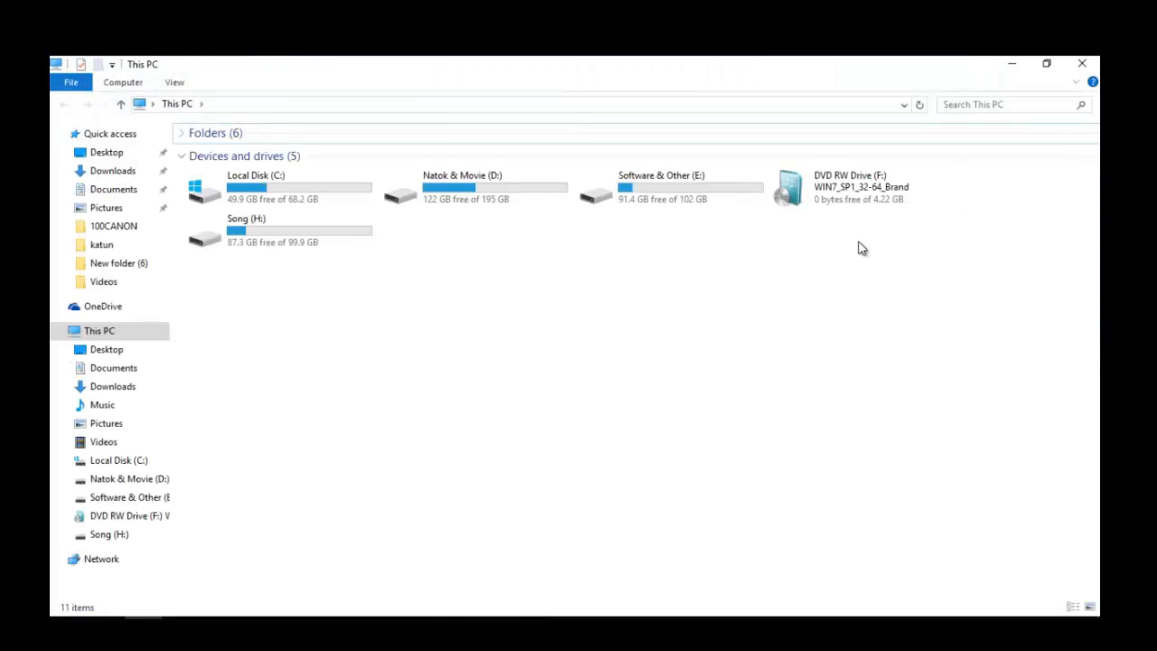
click(1082, 63)
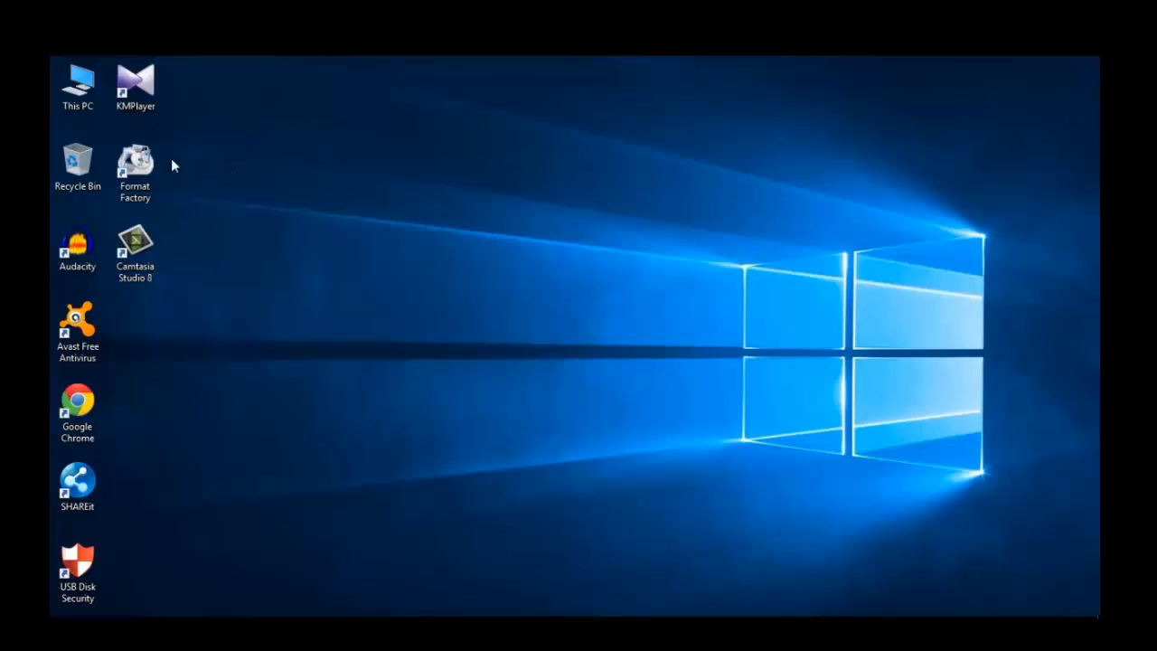
double_click(139, 169)
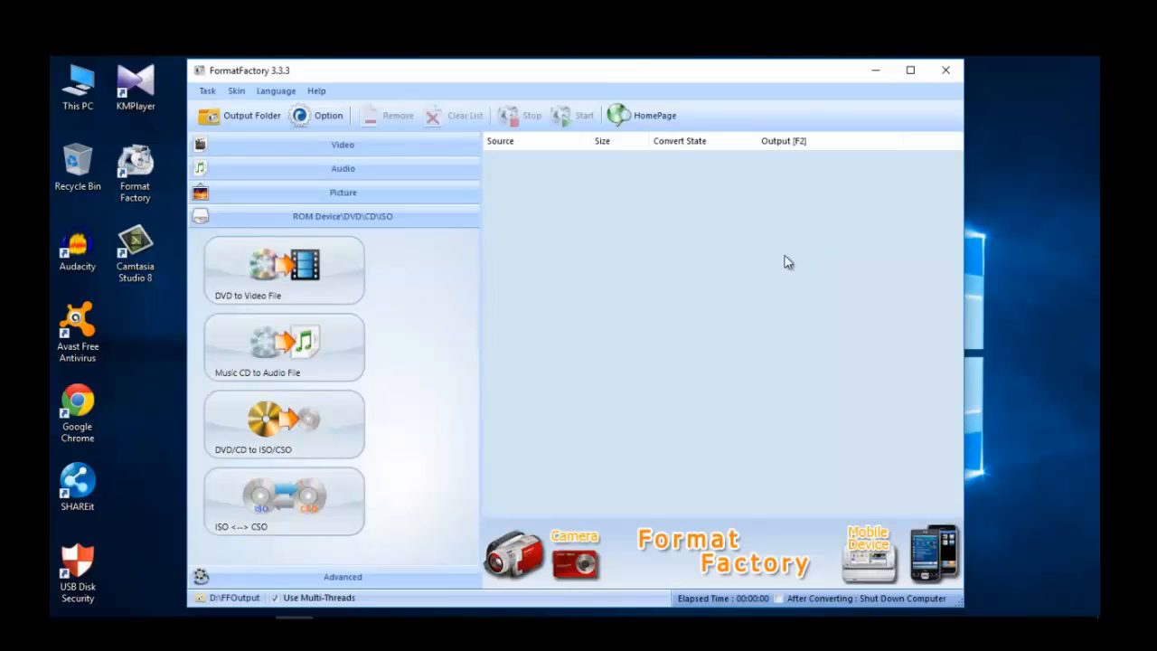
click(237, 447)
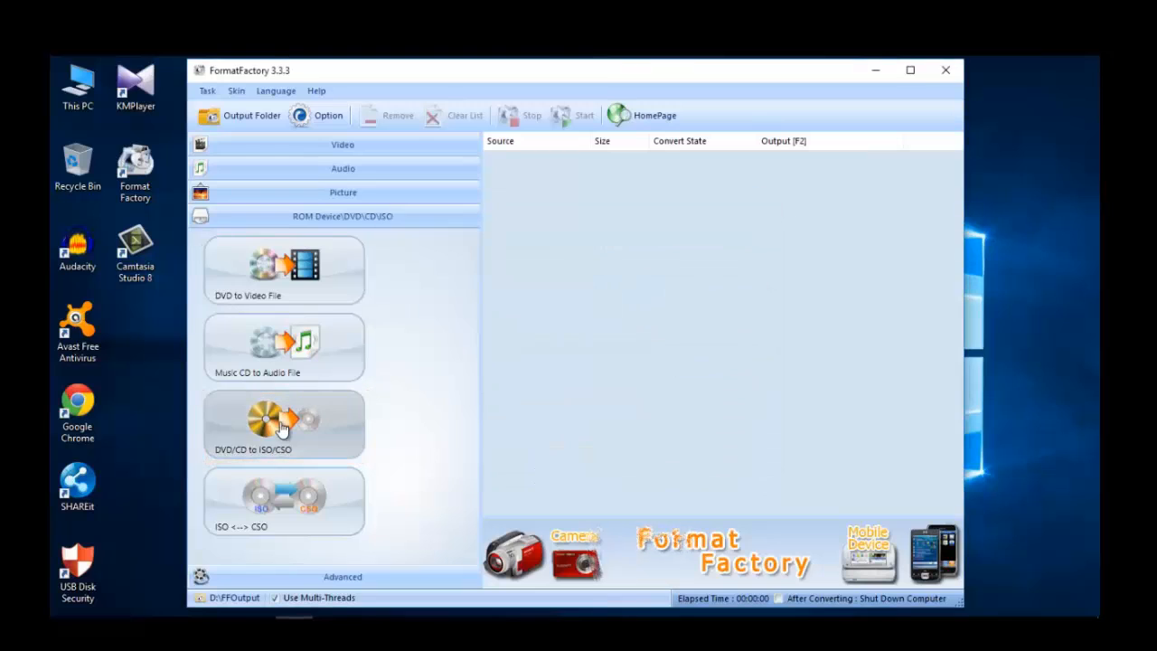
click(282, 429)
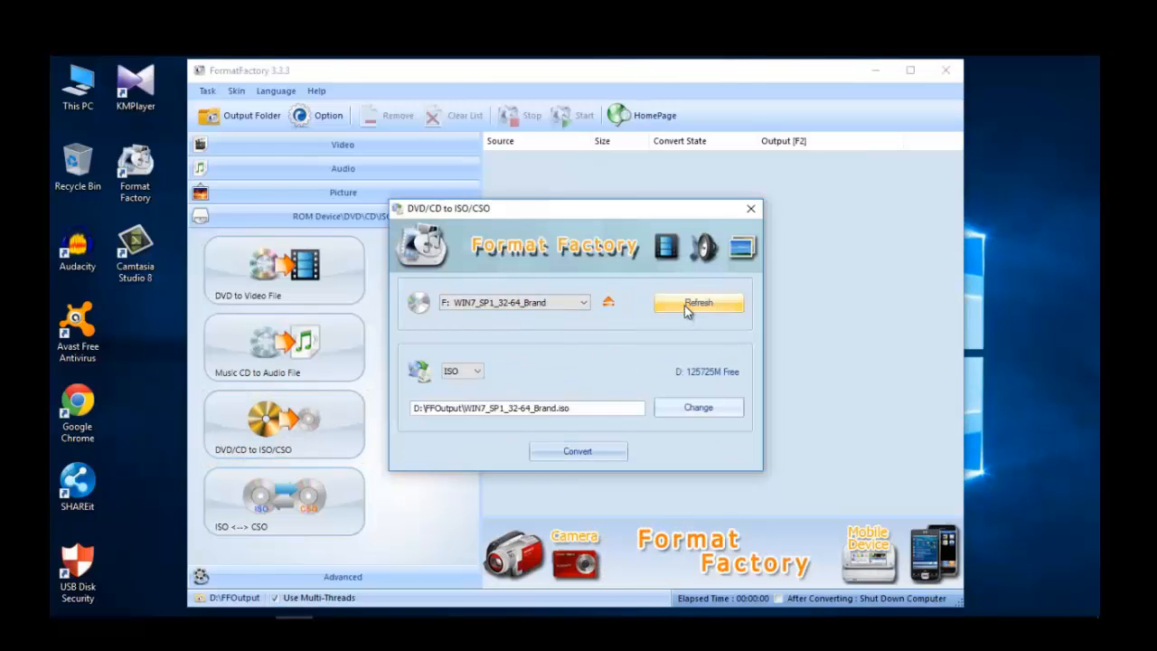
click(570, 454)
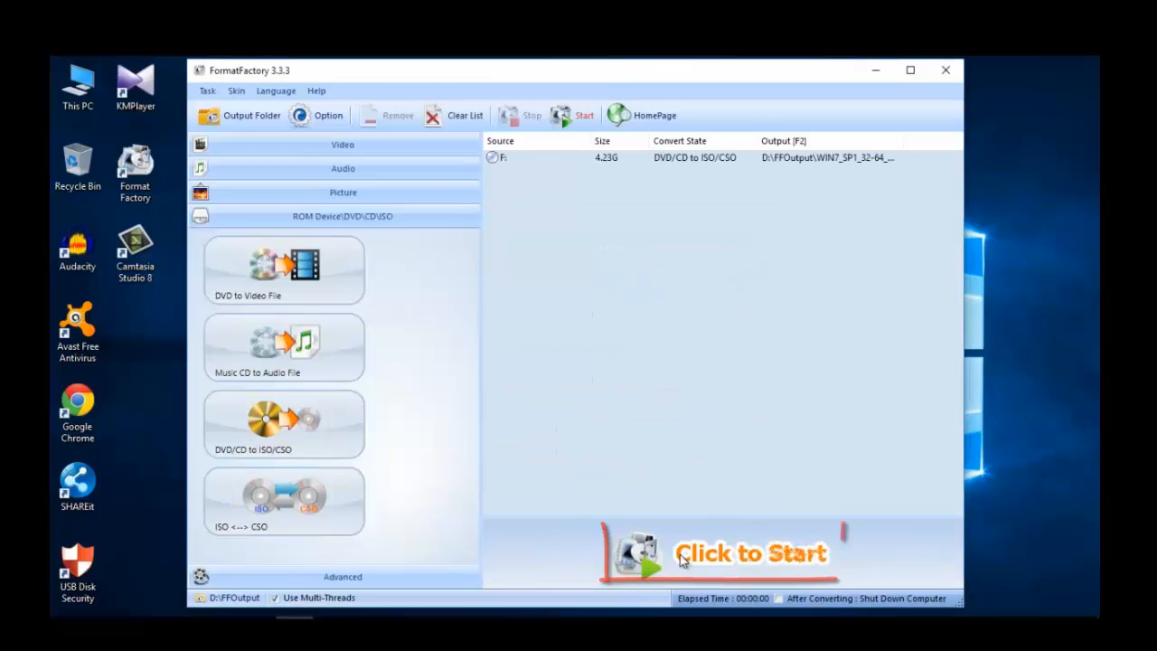
click(683, 560)
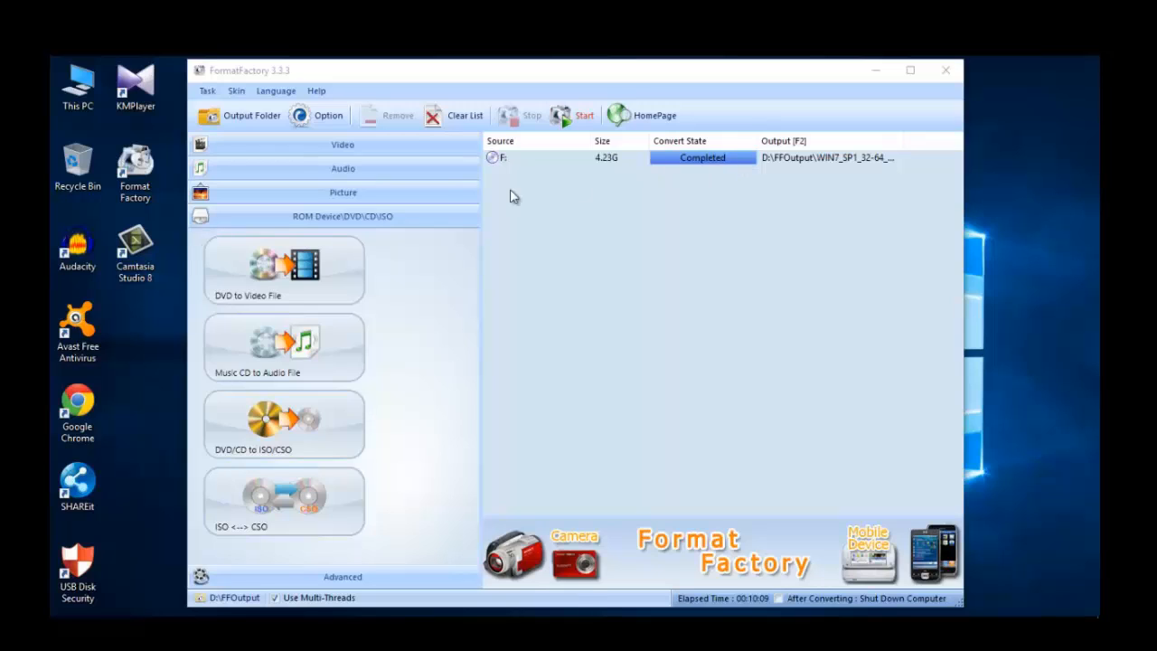
Step: Open the FFOutput folder on drive D: in File Explorer and inspect the WIN7_SP1_32-64_Brand disc image
double_click(68, 93)
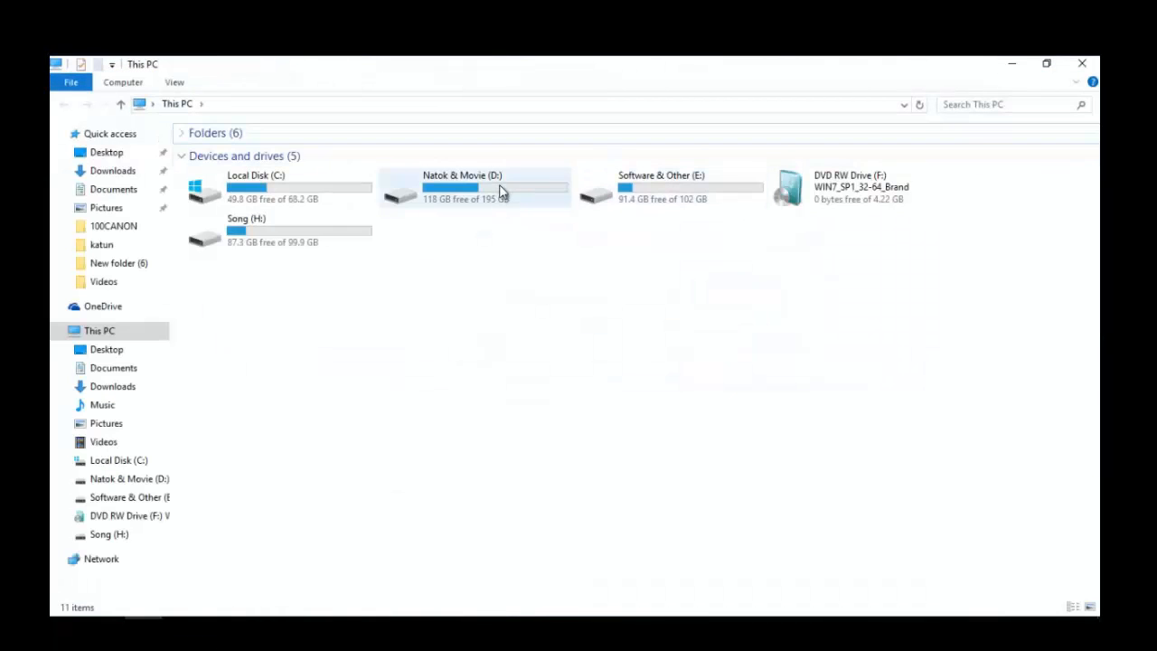
double_click(501, 192)
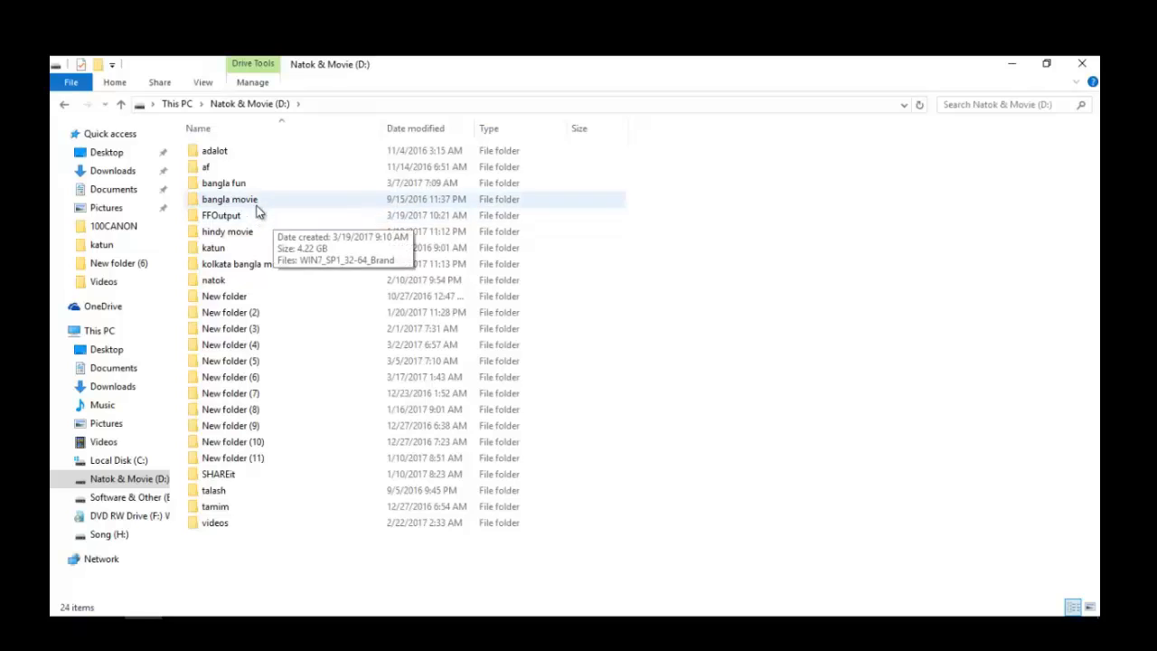
double_click(261, 222)
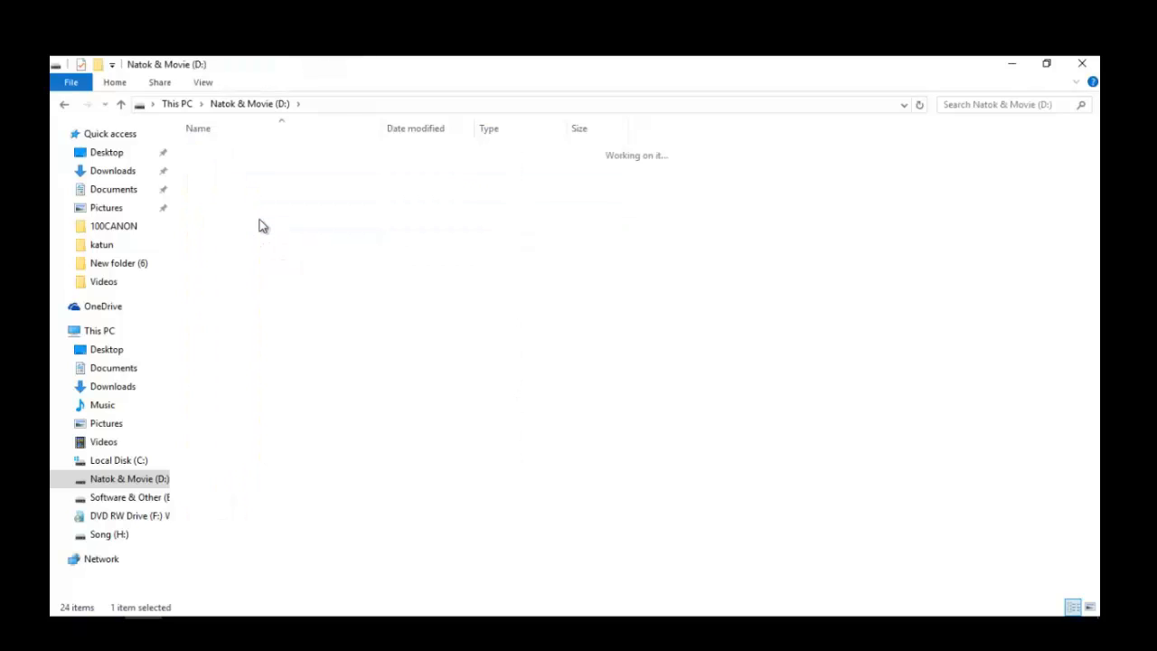
click(279, 154)
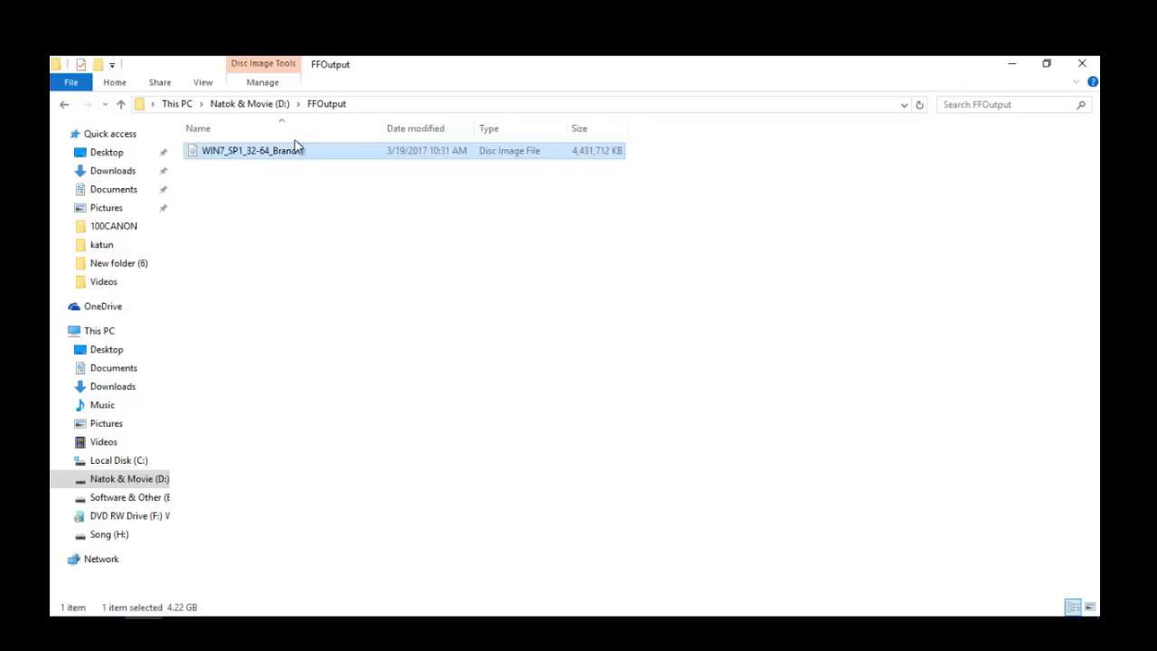
right_click(293, 143)
right_click(262, 146)
click(301, 543)
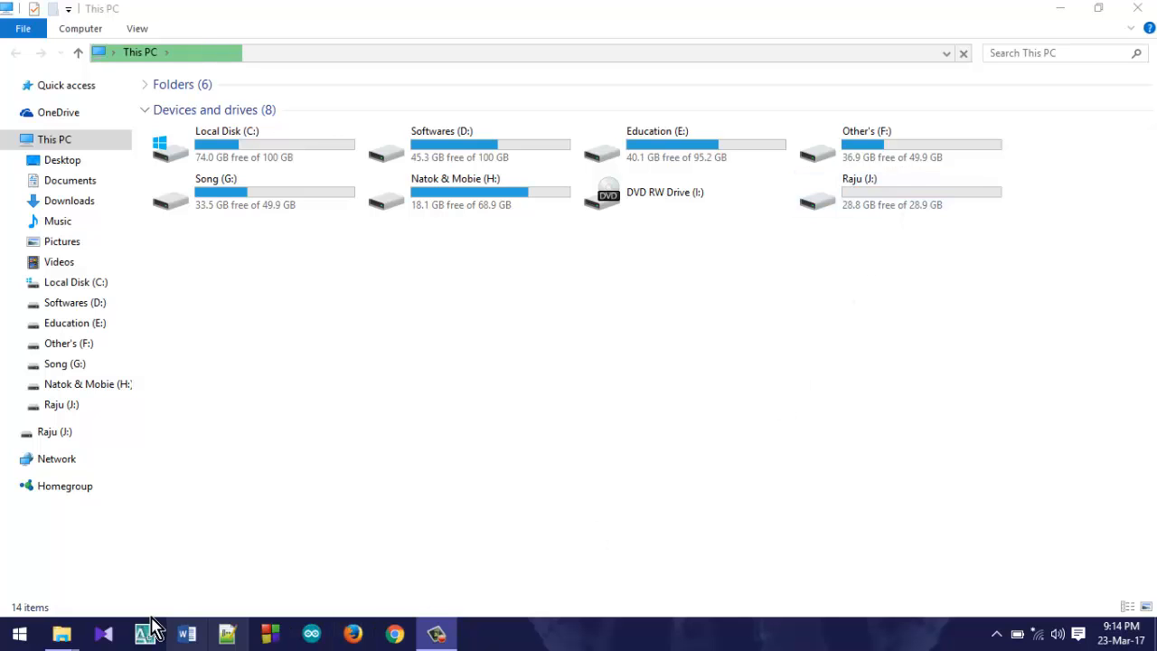
Step: Switch to the Software folder window in File Explorer and launch the Rufus 2.2 application
mouse_move(62, 632)
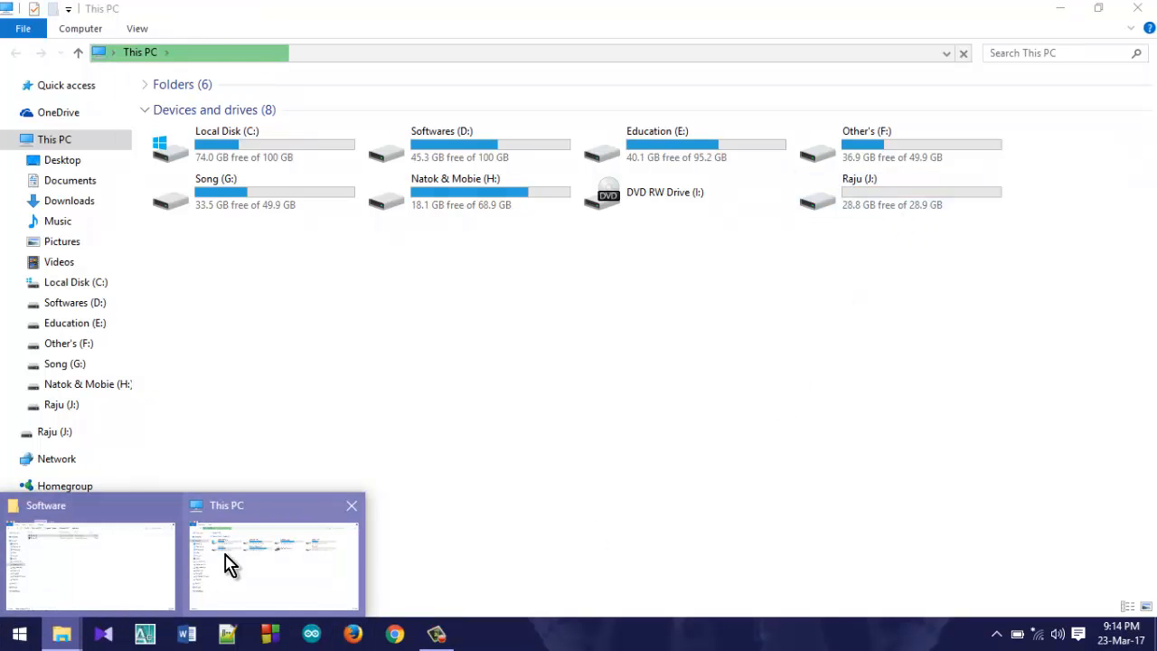
click(86, 553)
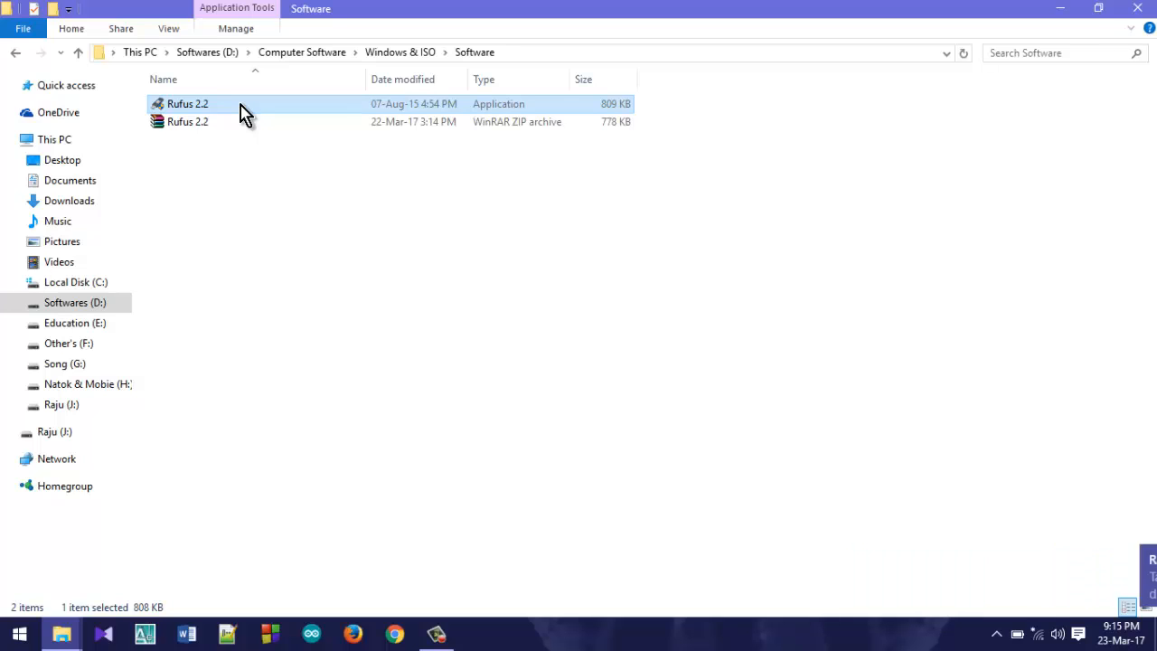
double_click(240, 104)
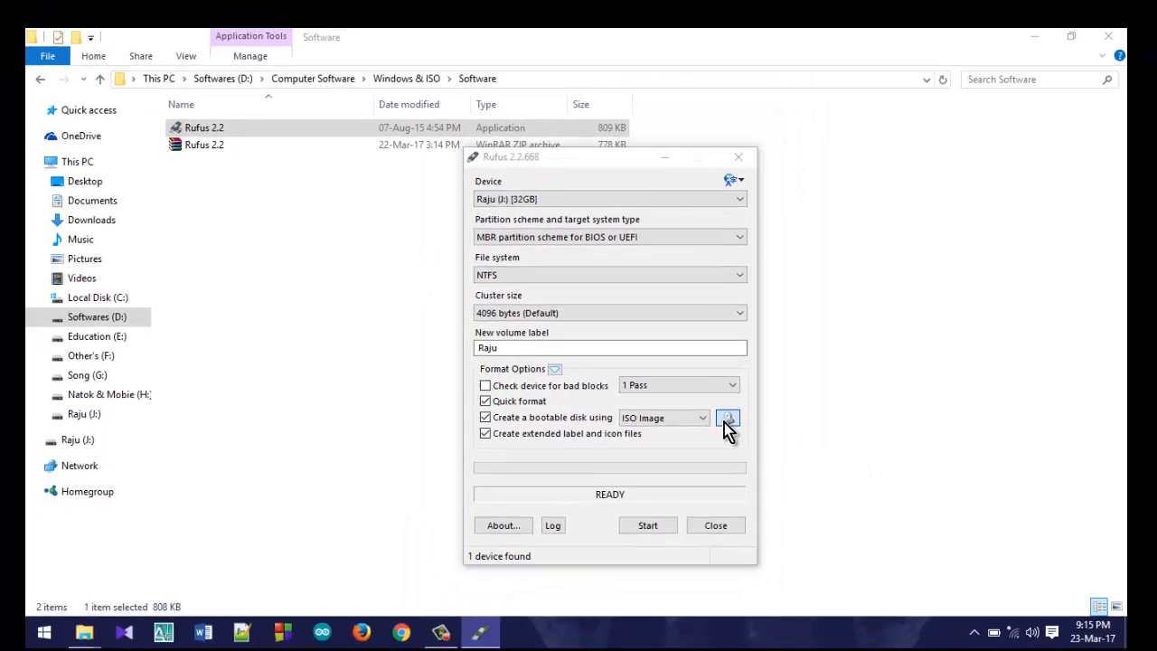
Step: Load the WIN7_SP1_32-64_Brand ISO from Computer Software > Windows & ISO > Windows 7 iso on drive D: as the bootable image
click(750, 422)
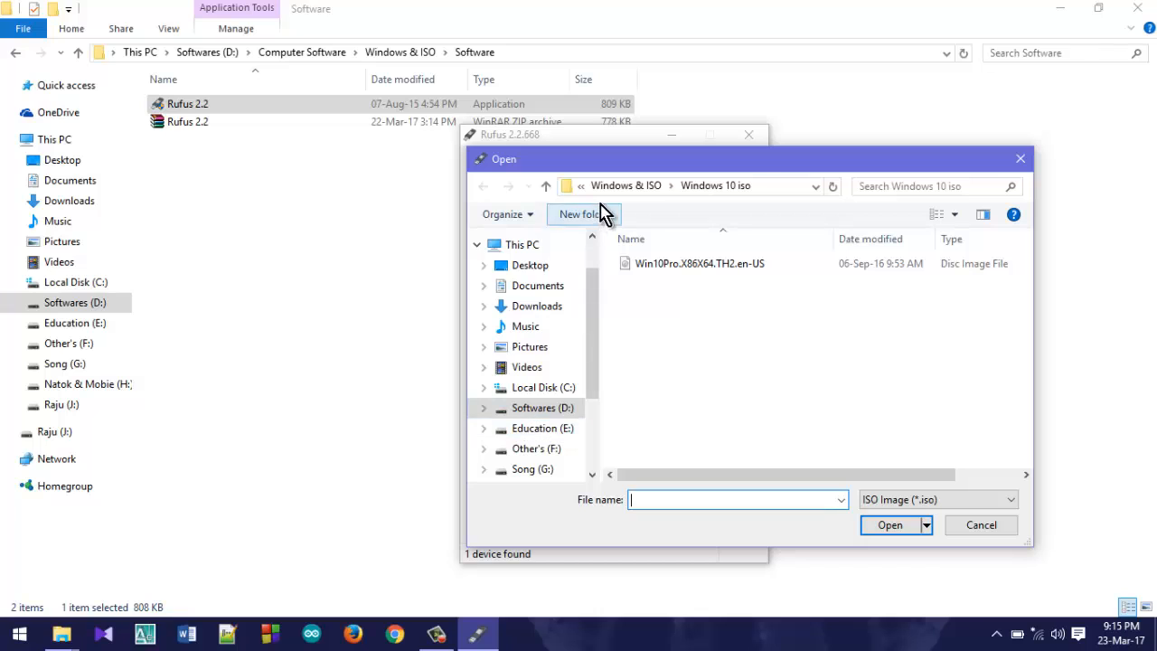
click(533, 411)
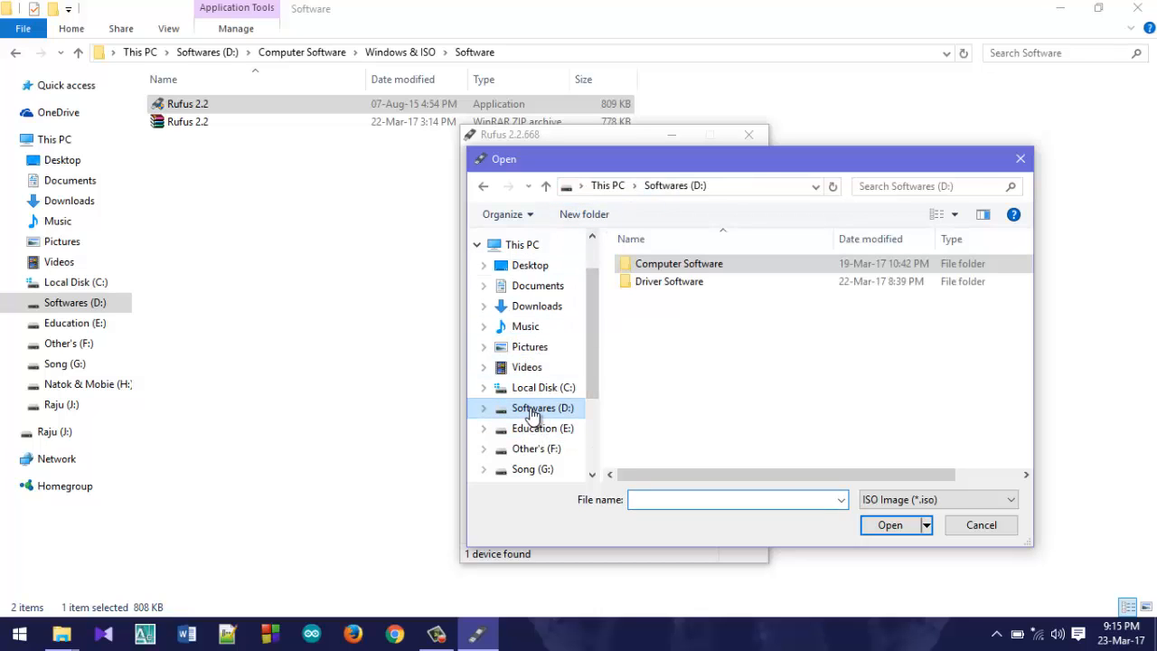
double_click(714, 263)
scroll(664, 407, down, 2)
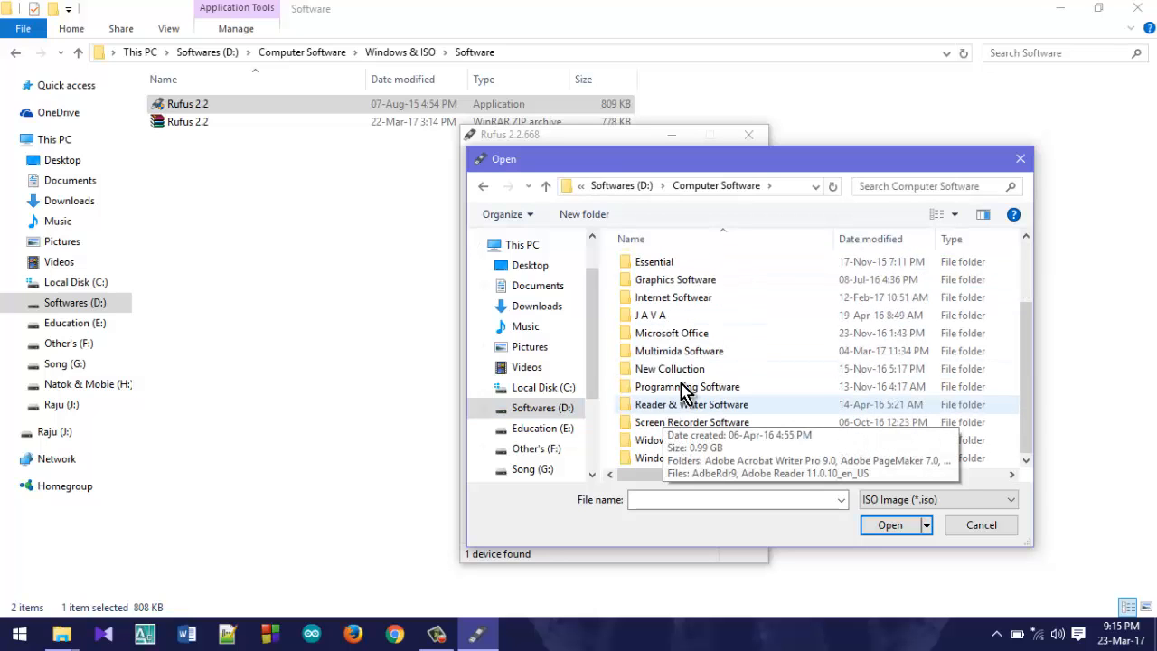
double_click(689, 459)
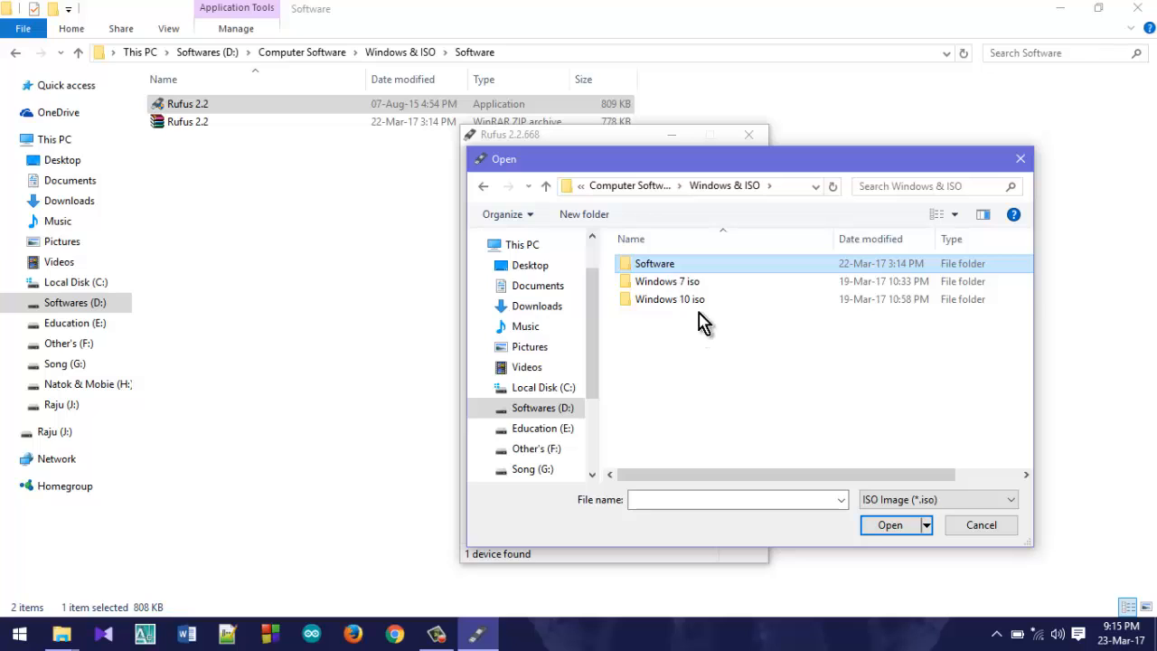
double_click(688, 283)
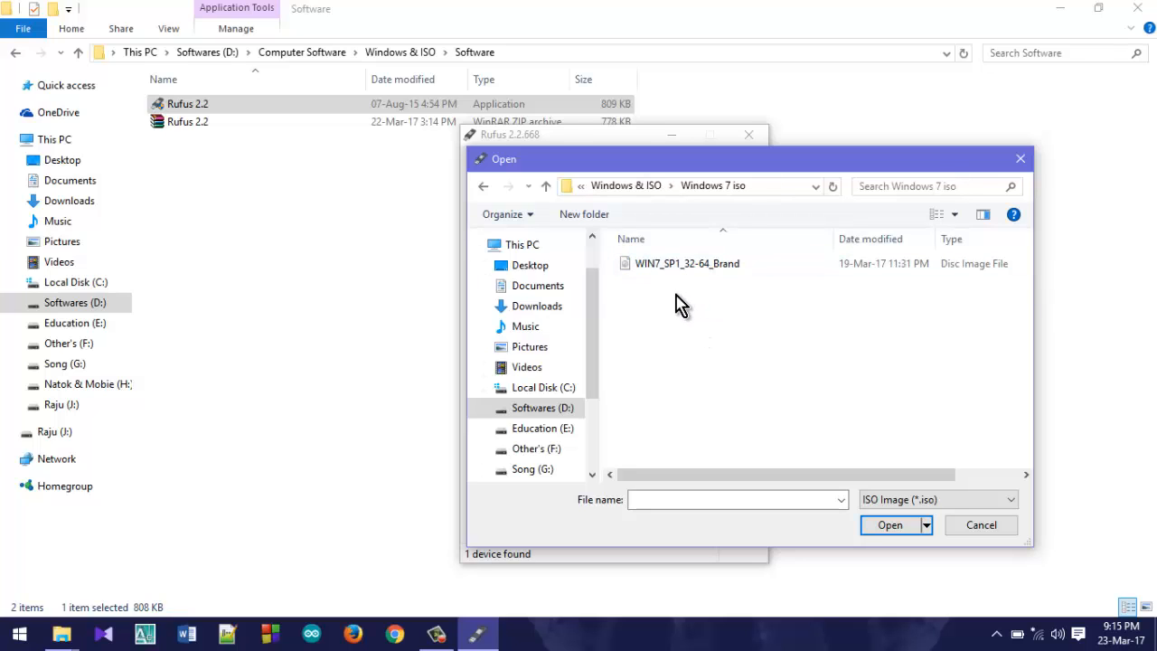
click(694, 270)
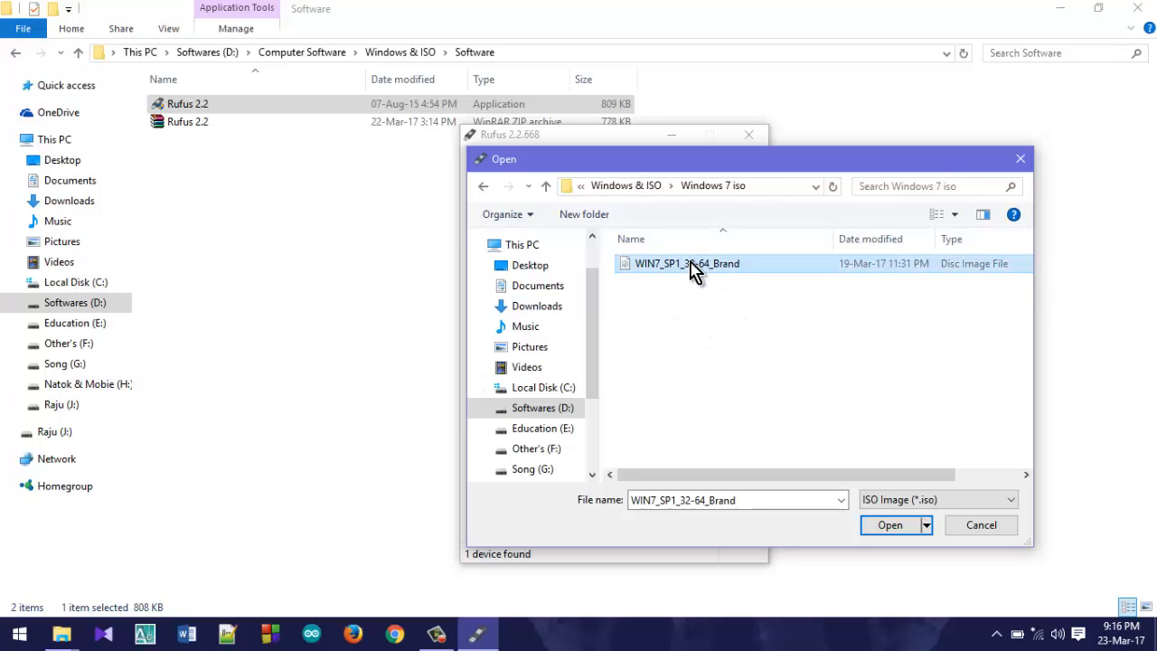
click(889, 526)
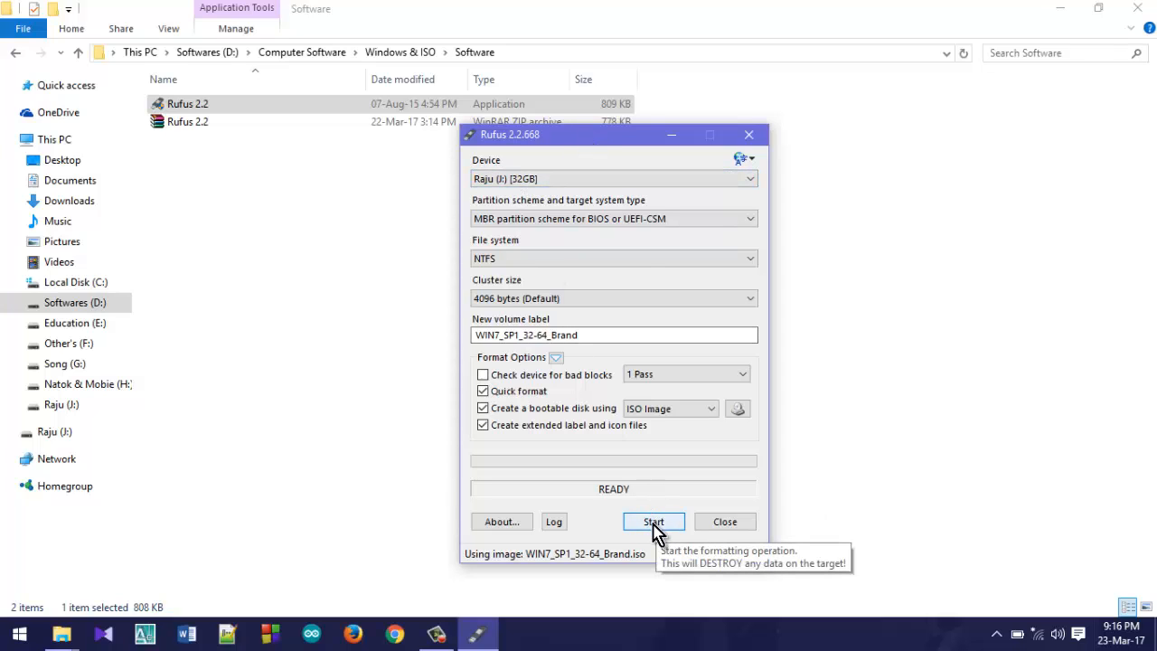
Step: Write the Windows 7 image to USB drive J:, accepting the erasure of its data, and close Rufus
click(655, 528)
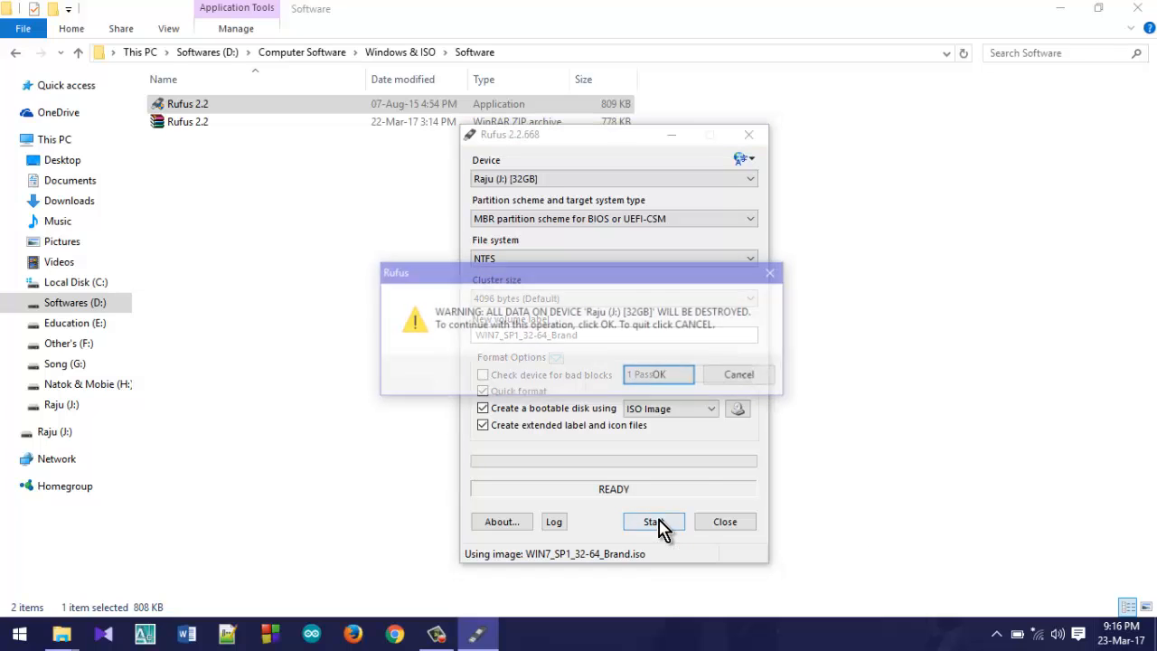
click(657, 378)
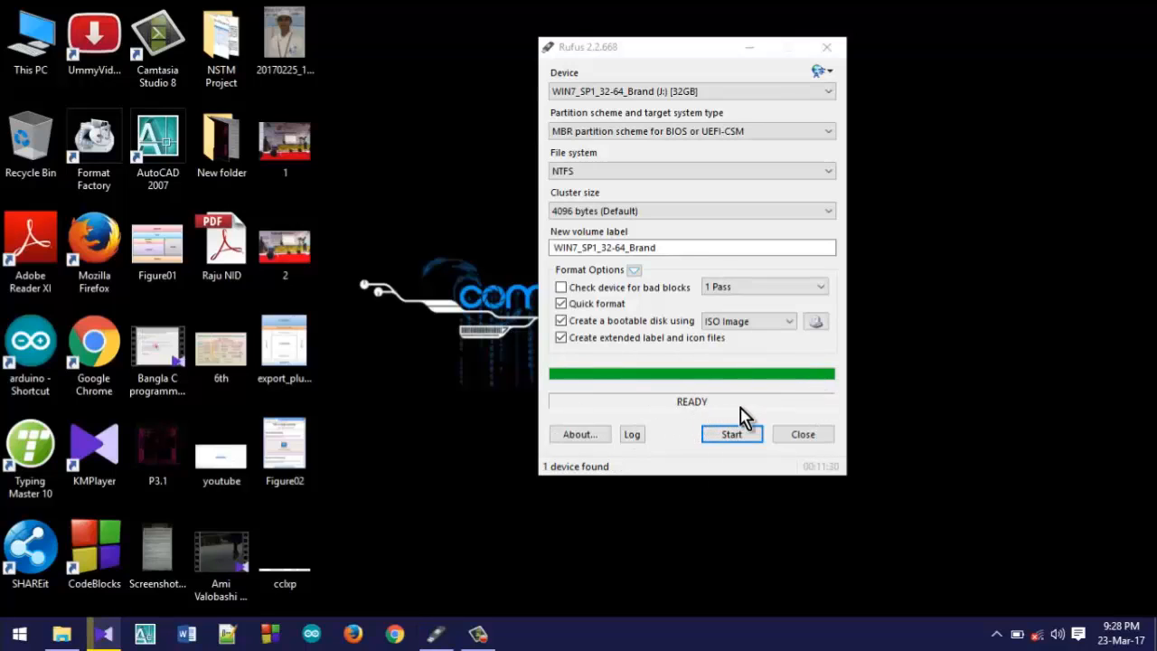
click(810, 441)
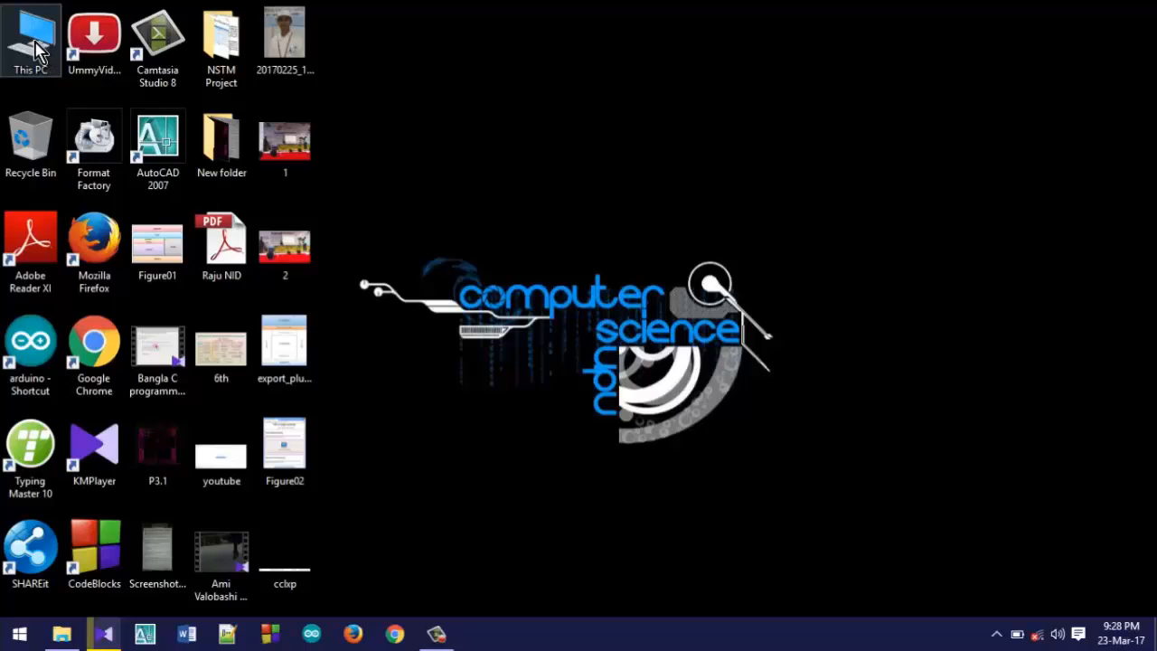
Step: Open This PC in a maximized File Explorer window and refresh the drive list to check the bootable USB drive
double_click(36, 49)
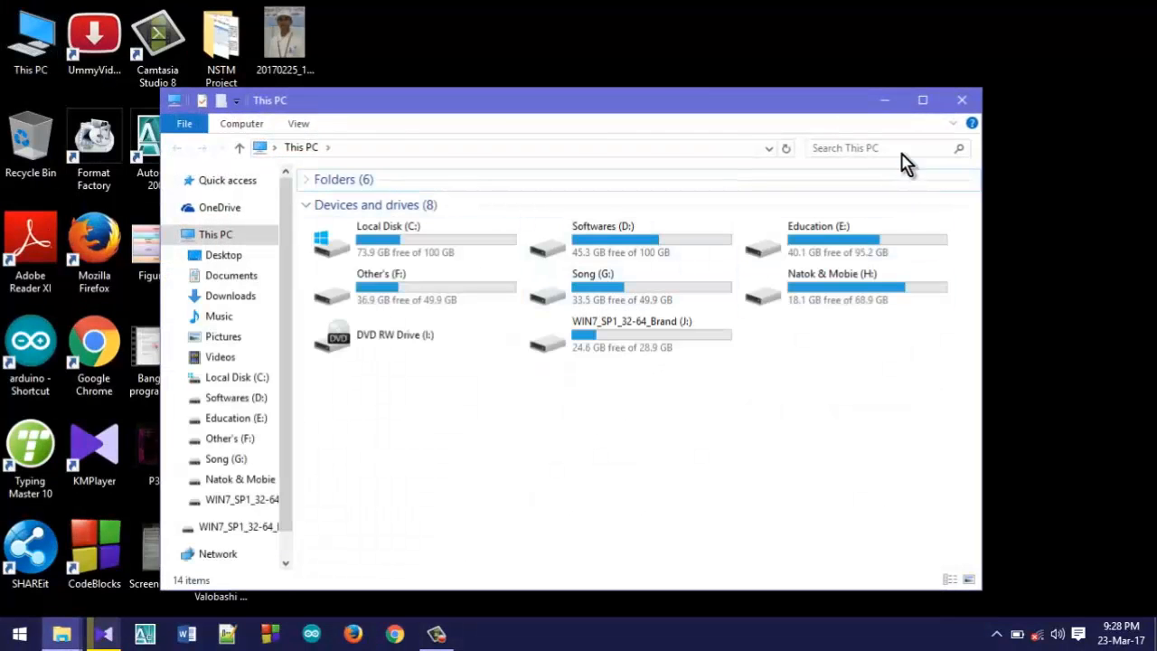
click(922, 101)
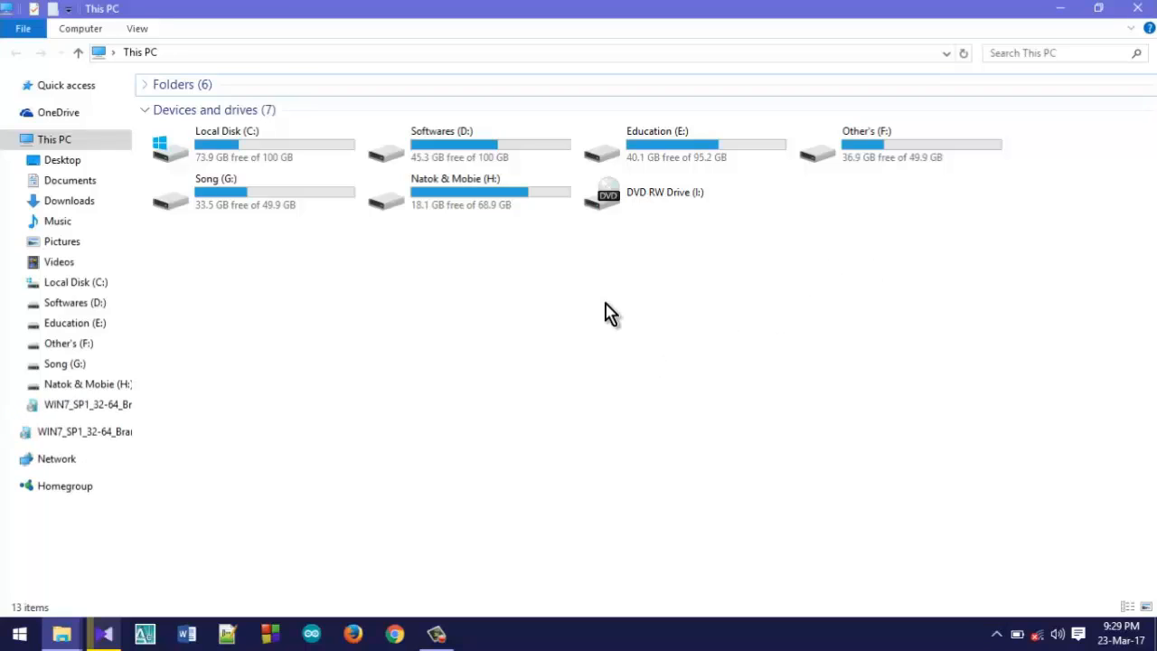
right_click(669, 324)
click(716, 393)
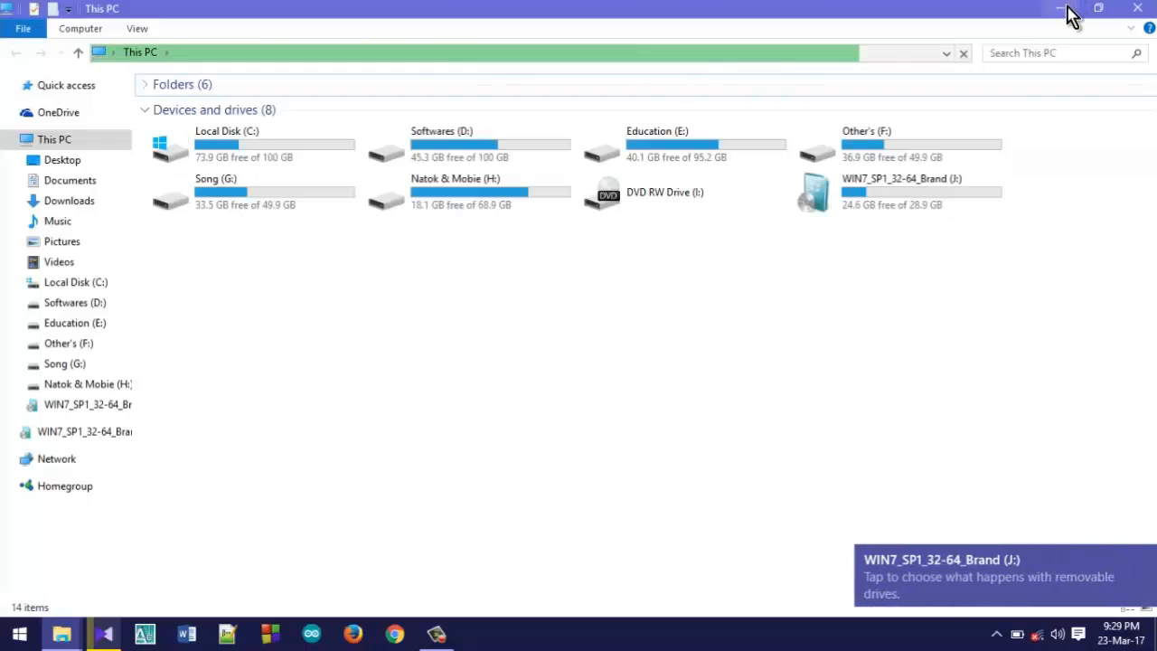
right_click(656, 312)
click(688, 371)
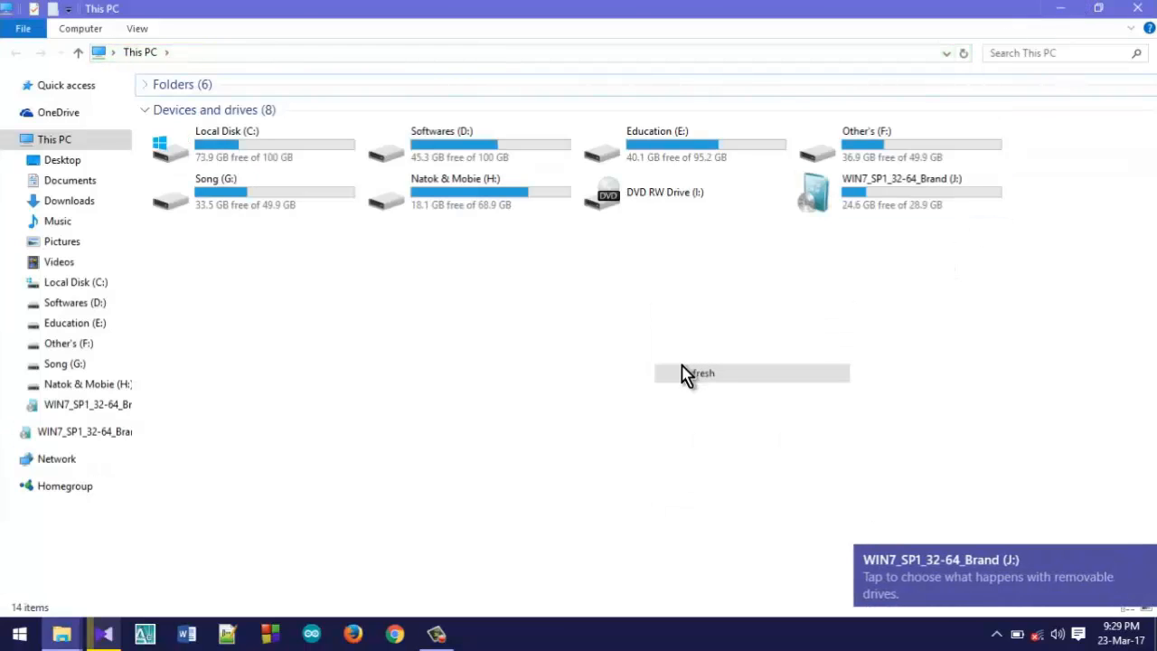
right_click(623, 273)
click(676, 342)
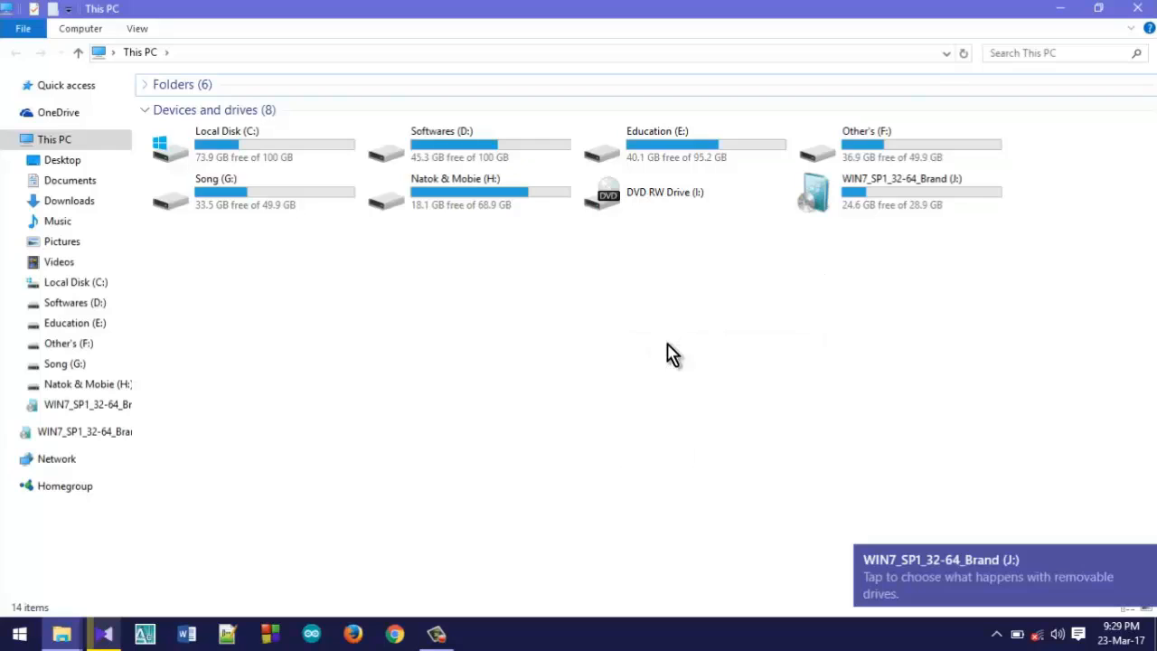